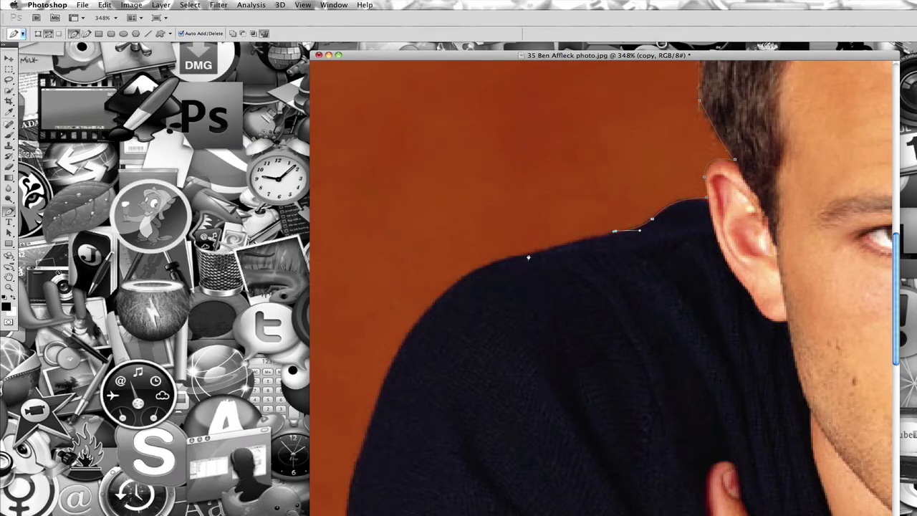
# Continue the pen path with curved anchor points over the man's sweater shoulder and down the upper sleeve, removing the last outgoing handle
pyautogui.moveTo(528, 256); pyautogui.dragTo(521, 269)
pyautogui.moveTo(423, 313)
pyautogui.mouseDown()
pyautogui.moveTo(398, 364)
pyautogui.moveTo(422, 313)
pyautogui.mouseUp()
pyautogui.moveTo(476, 294); pyautogui.dragTo(487, 225)
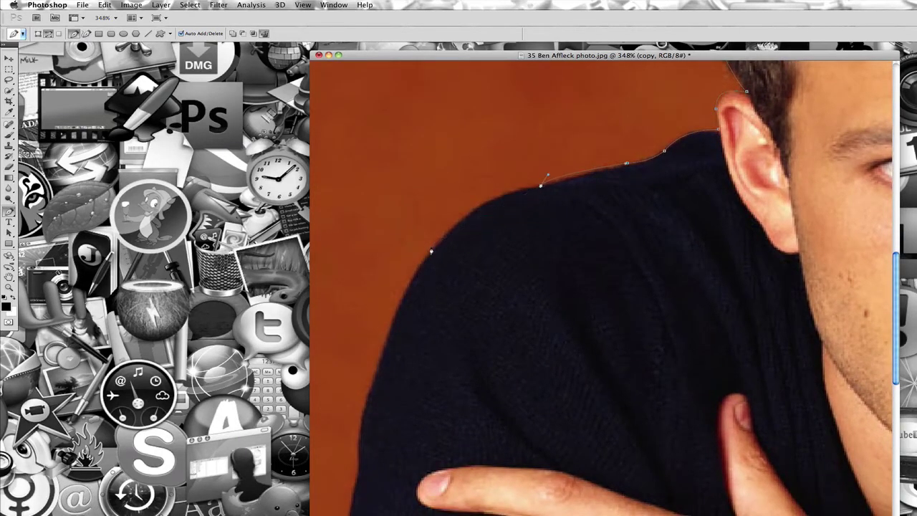
pyautogui.moveTo(432, 251); pyautogui.dragTo(407, 301)
pyautogui.moveTo(407, 301); pyautogui.dragTo(432, 247)
pyautogui.moveTo(510, 265); pyautogui.dragTo(554, 219)
pyautogui.moveTo(442, 319); pyautogui.dragTo(434, 374)
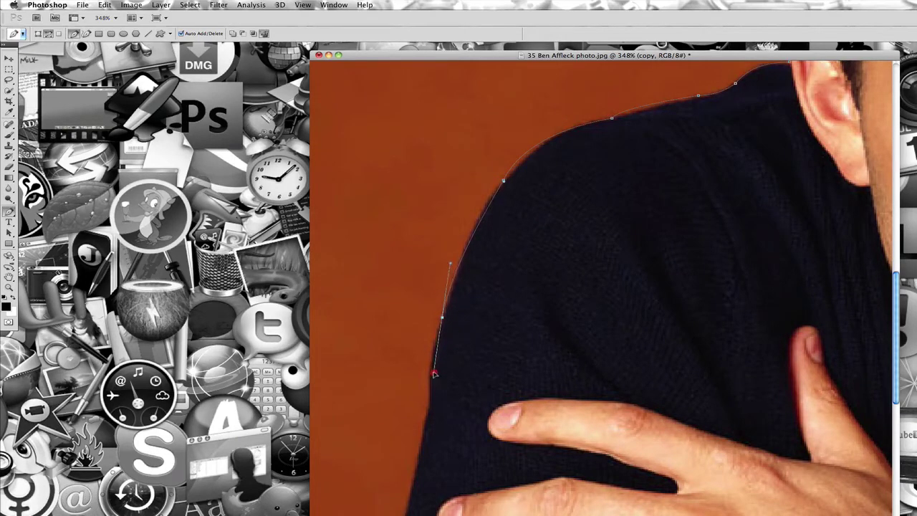
pyautogui.keyDown('alt'); pyautogui.click(442, 320); pyautogui.keyUp('alt')
# Trace the path down the outer sleeve edge beside the fingers to the start of the sleeve fold, removing outgoing handles
pyautogui.moveTo(515, 323); pyautogui.dragTo(508, 214)
pyautogui.moveTo(424, 293); pyautogui.dragTo(475, 198)
pyautogui.keyDown('alt'); pyautogui.click(424, 295); pyautogui.keyUp('alt')
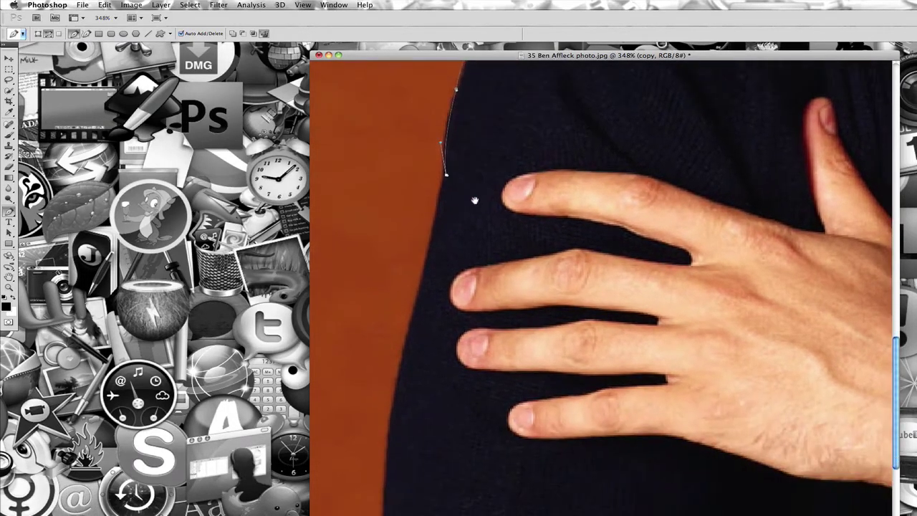
pyautogui.moveTo(403, 392); pyautogui.dragTo(416, 317)
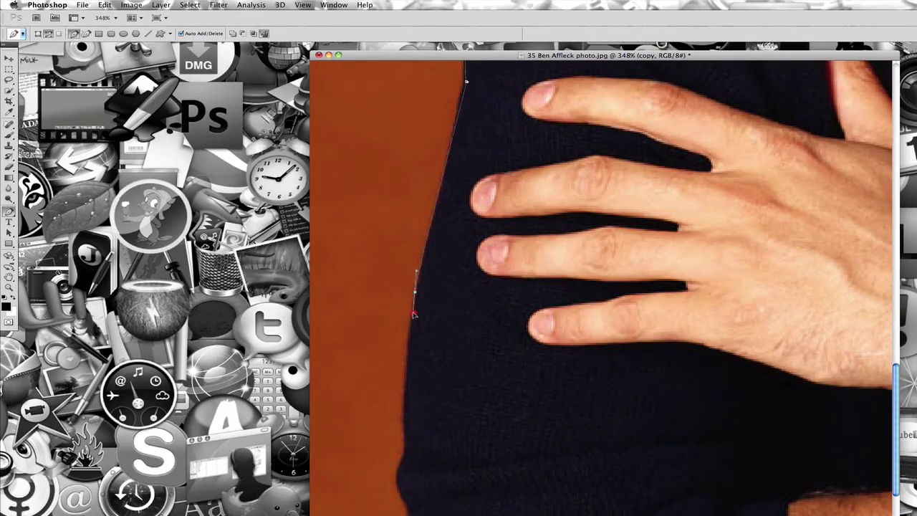
pyautogui.keyDown('alt'); pyautogui.click(415, 293); pyautogui.keyUp('alt')
pyautogui.moveTo(405, 447)
pyautogui.mouseDown()
pyautogui.moveTo(413, 478)
pyautogui.moveTo(407, 452)
pyautogui.mouseUp()
# Curve the path around the bulging sleeve fold and extend it down the lower sleeve edge
pyautogui.moveTo(439, 417); pyautogui.dragTo(438, 330)
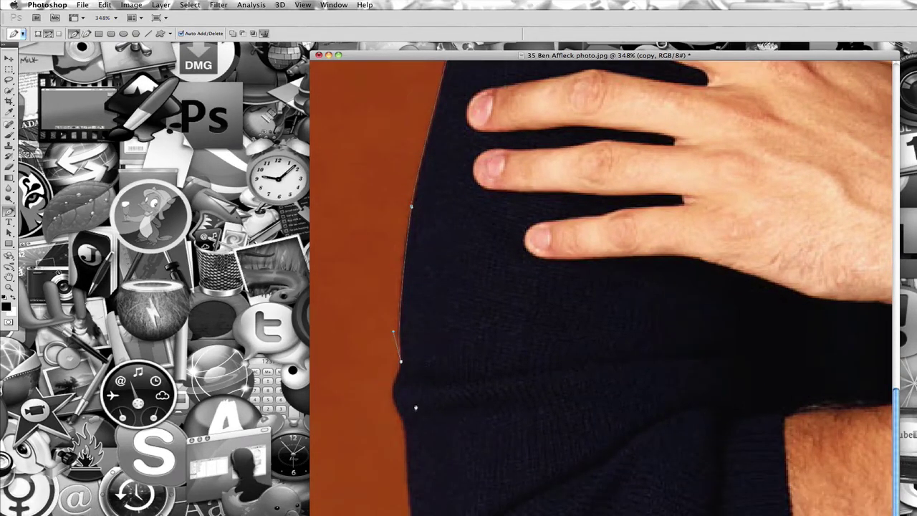
pyautogui.moveTo(405, 422)
pyautogui.mouseDown()
pyautogui.moveTo(409, 440)
pyautogui.moveTo(435, 448)
pyautogui.moveTo(405, 424)
pyautogui.mouseUp()
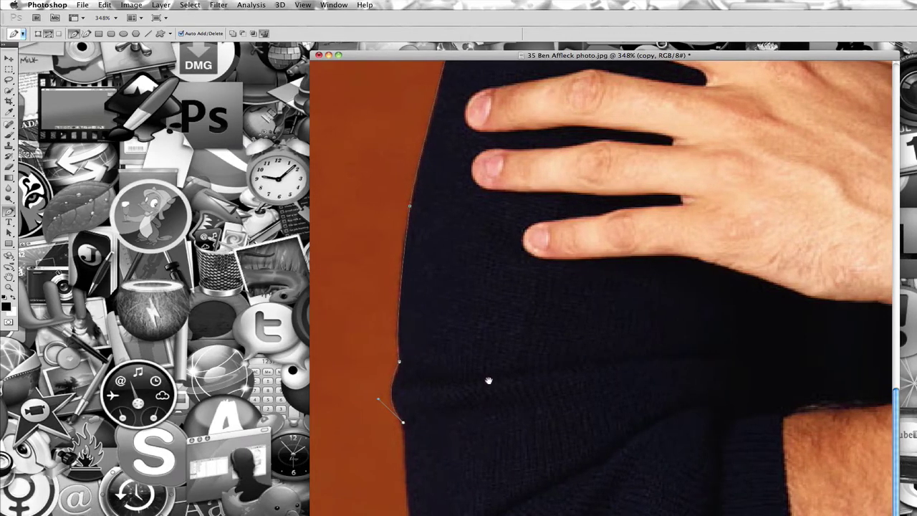
pyautogui.moveTo(480, 463); pyautogui.dragTo(477, 434)
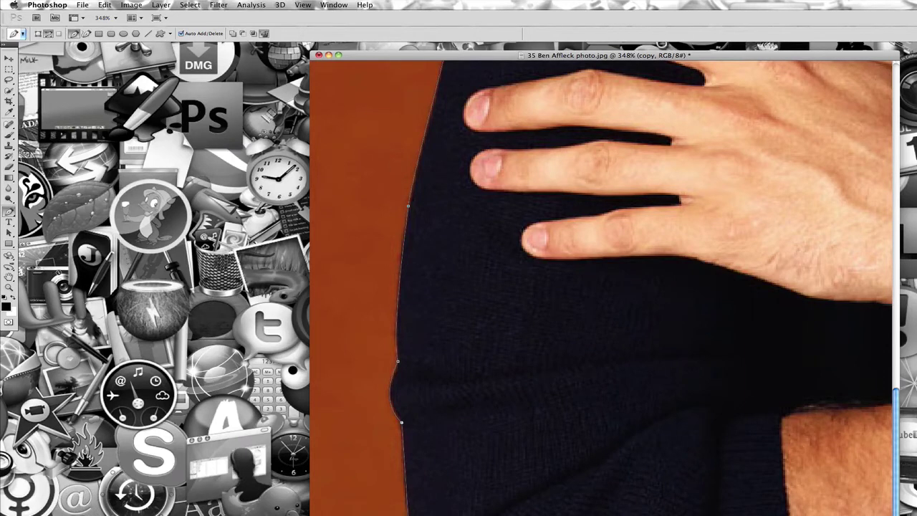
pyautogui.press('super+z')
pyautogui.moveTo(407, 513); pyautogui.dragTo(411, 515)
# Trace the path up the opposite sleeve edge, around the protruding fingertip and onto the sleeve above the hand
pyautogui.press('super+minus')
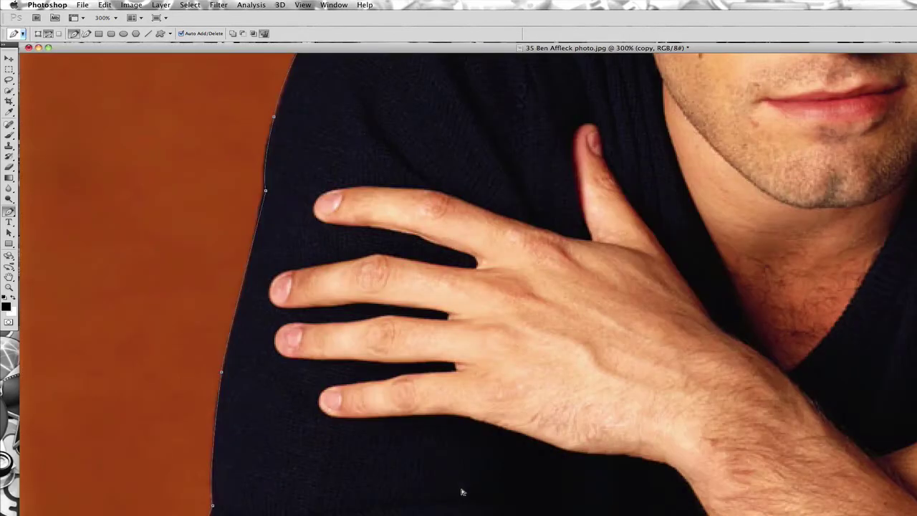
pyautogui.press('z')
pyautogui.moveTo(508, 446); pyautogui.dragTo(463, 457)
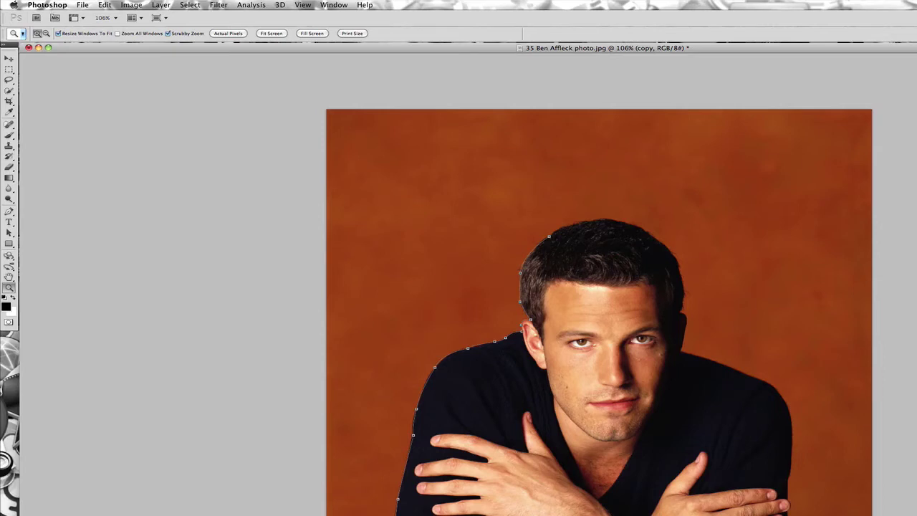
pyautogui.press('p')
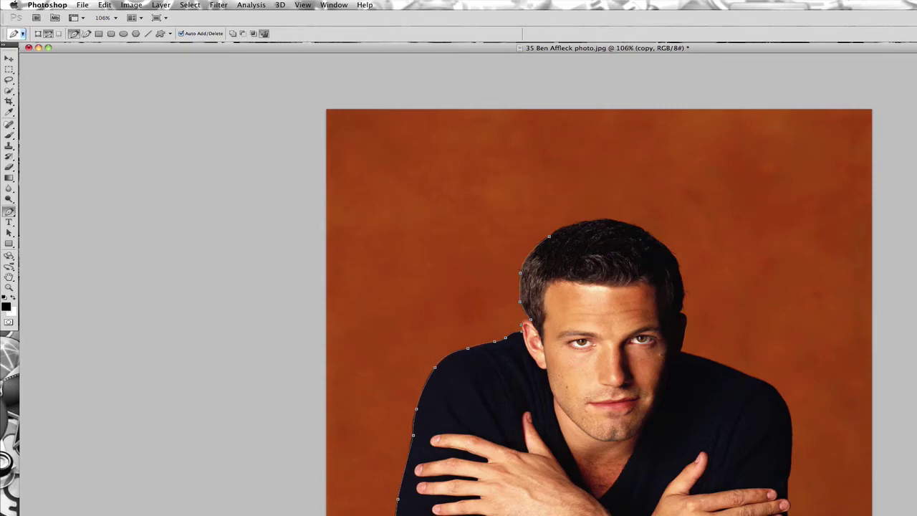
pyautogui.press('z')
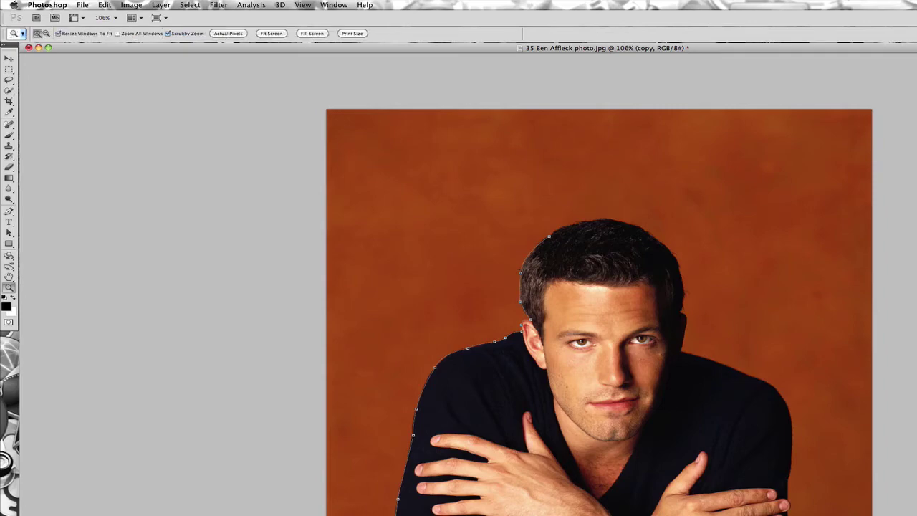
pyautogui.click(598, 459)
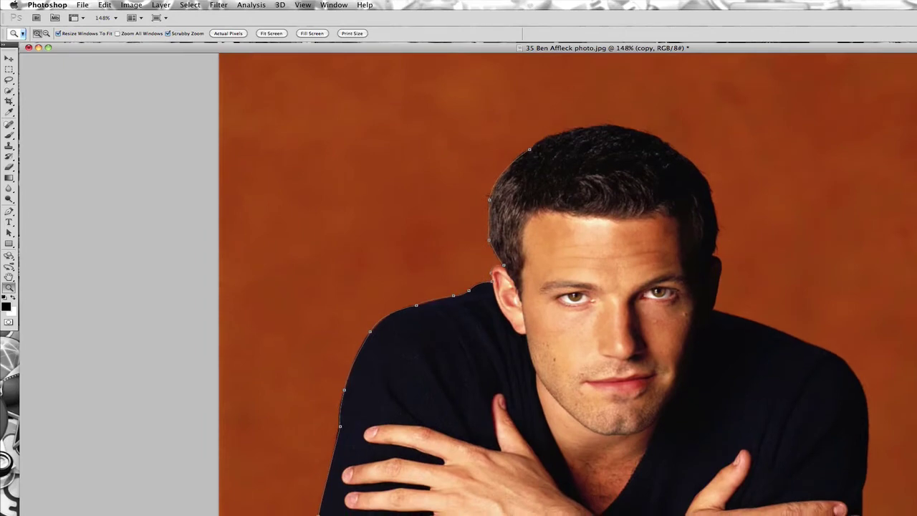
pyautogui.click(598, 459)
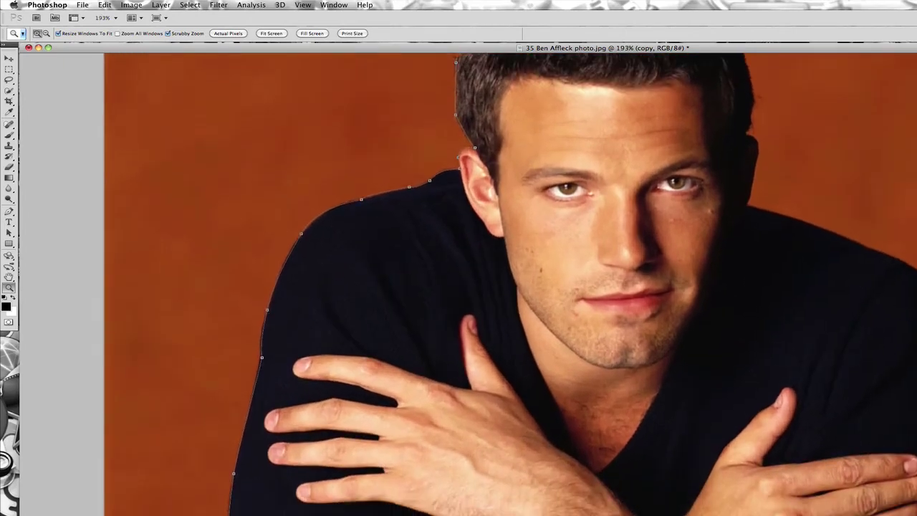
pyautogui.press('p')
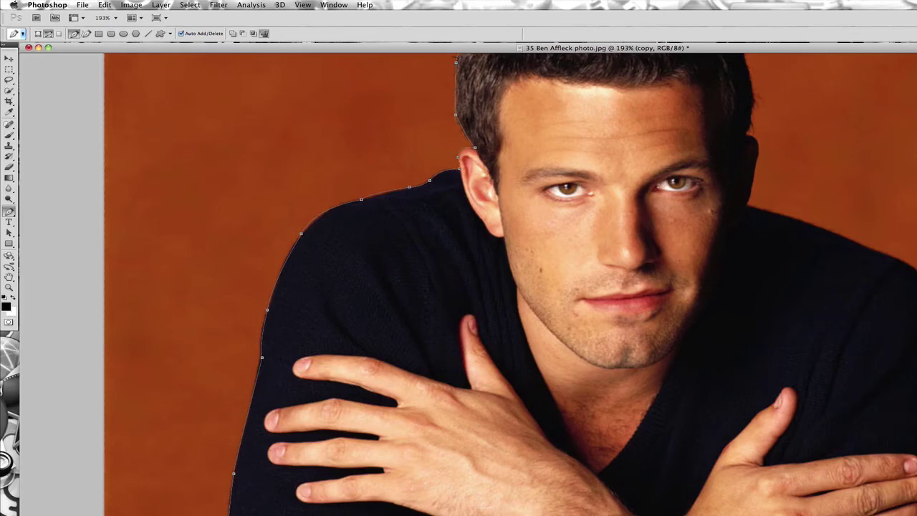
pyautogui.press('z')
pyautogui.press('super+minus')
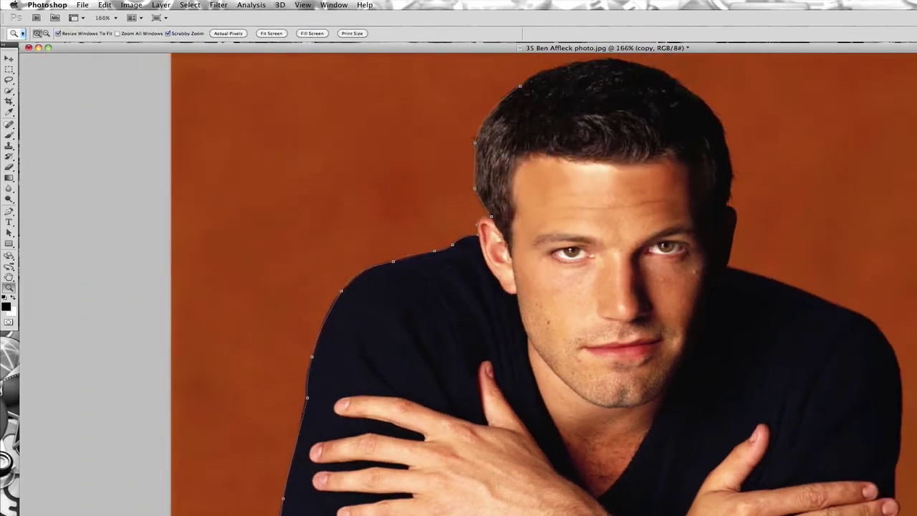
pyautogui.press('super+plus')
pyautogui.press('super+plus')
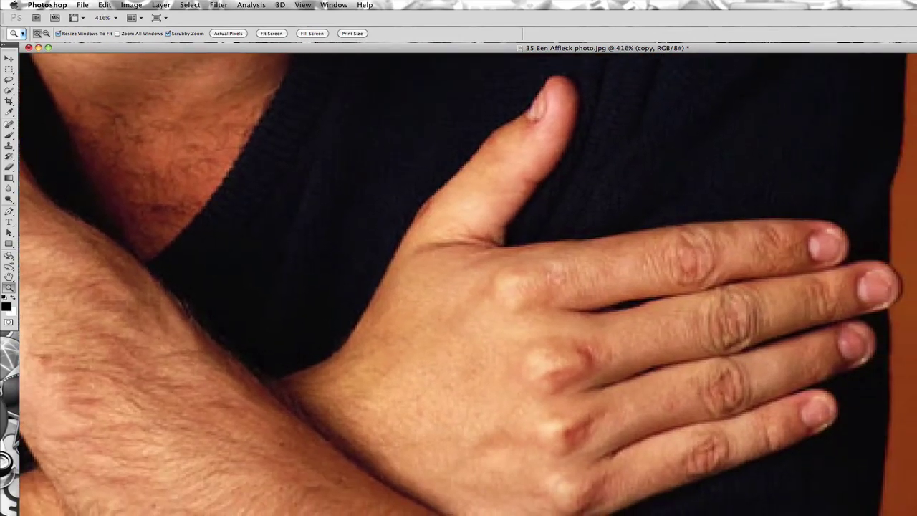
pyautogui.press('p')
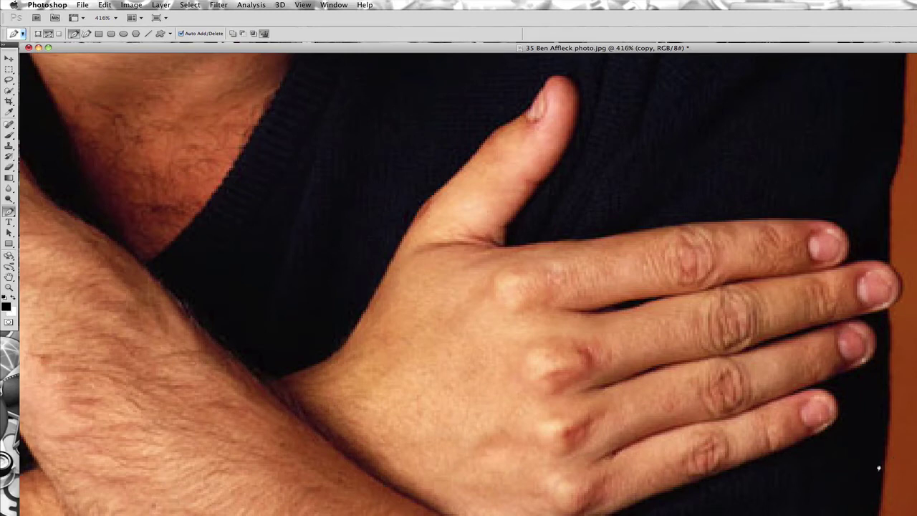
pyautogui.moveTo(886, 460)
pyautogui.mouseDown()
pyautogui.moveTo(888, 418)
pyautogui.moveTo(886, 460)
pyautogui.mouseUp()
pyautogui.moveTo(885, 315)
pyautogui.mouseDown()
pyautogui.moveTo(879, 291)
pyautogui.moveTo(887, 312)
pyautogui.mouseUp()
pyautogui.moveTo(902, 284); pyautogui.dragTo(881, 262)
pyautogui.moveTo(809, 261); pyautogui.dragTo(770, 469)
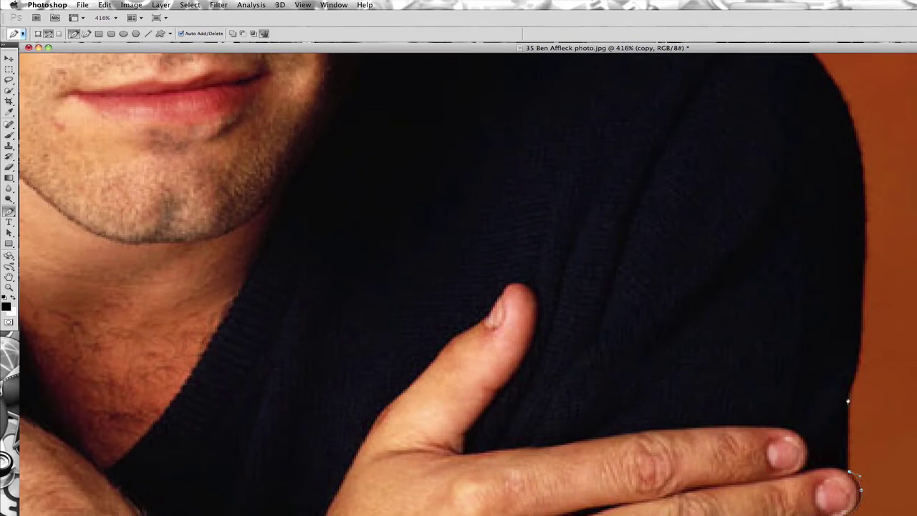
pyautogui.moveTo(849, 399)
pyautogui.mouseDown()
pyautogui.moveTo(830, 379)
pyautogui.moveTo(849, 400)
pyautogui.mouseUp()
# Continue the path up the outer edge of the upper arm and around the shoulder's curve
pyautogui.scroll(5, 837, 360)
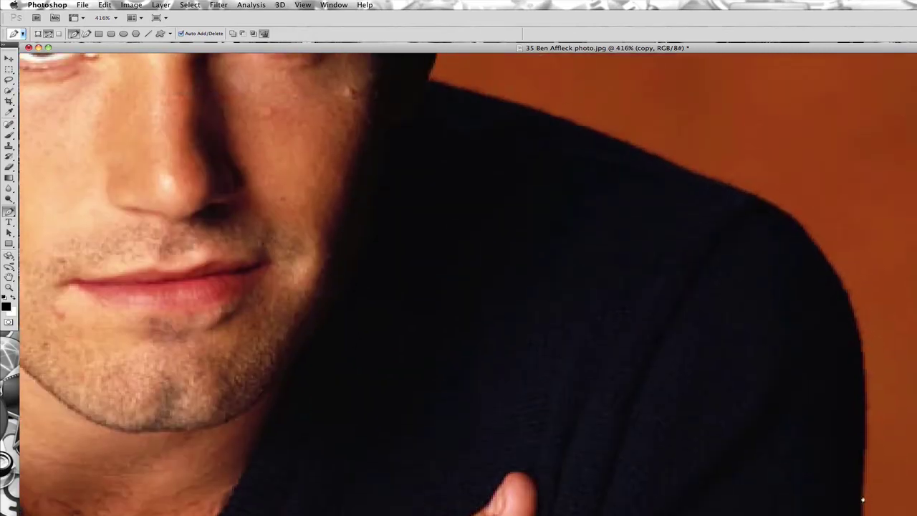
pyautogui.moveTo(862, 500)
pyautogui.mouseDown()
pyautogui.moveTo(860, 461)
pyautogui.moveTo(863, 496)
pyautogui.mouseUp()
pyautogui.click(857, 463)
pyautogui.moveTo(832, 268)
pyautogui.mouseDown()
pyautogui.moveTo(781, 228)
pyautogui.moveTo(828, 253)
pyautogui.moveTo(833, 271)
pyautogui.mouseUp()
pyautogui.click(831, 269)
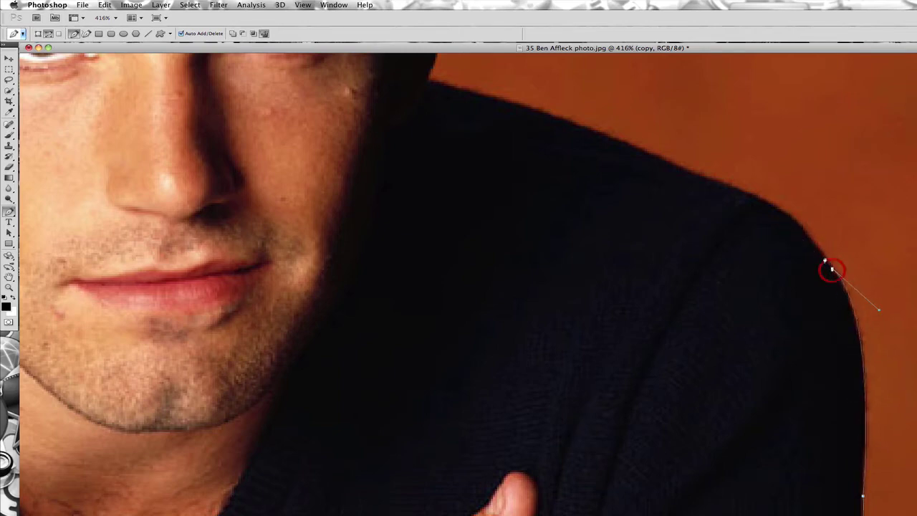
pyautogui.click(798, 224)
# Extend the path along the top of the shoulder to the shadowed ear's base and up the ear's lower edge
pyautogui.moveTo(796, 218); pyautogui.dragTo(900, 306)
pyautogui.click(784, 265)
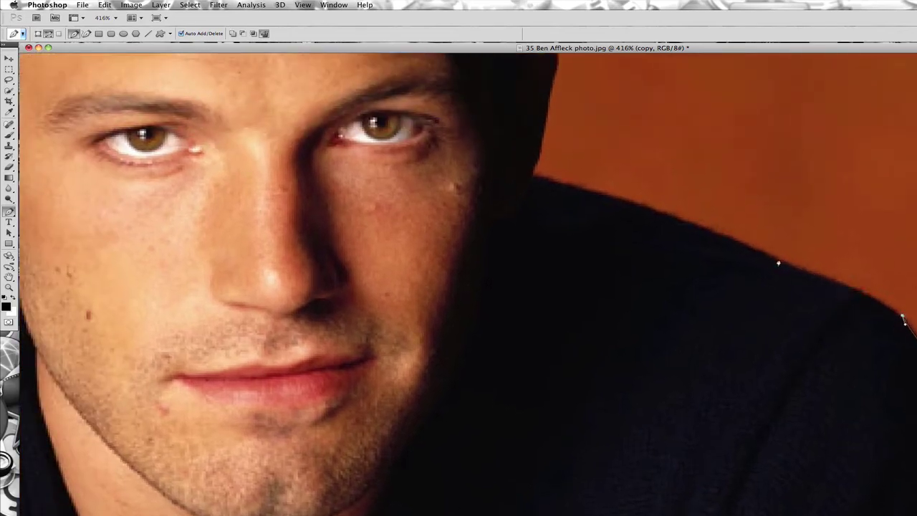
pyautogui.moveTo(778, 260)
pyautogui.mouseDown()
pyautogui.moveTo(755, 259)
pyautogui.moveTo(779, 259)
pyautogui.mouseUp()
pyautogui.moveTo(534, 174)
pyautogui.mouseDown()
pyautogui.moveTo(498, 172)
pyautogui.moveTo(534, 174)
pyautogui.mouseUp()
pyautogui.scroll(2, 591, 224)
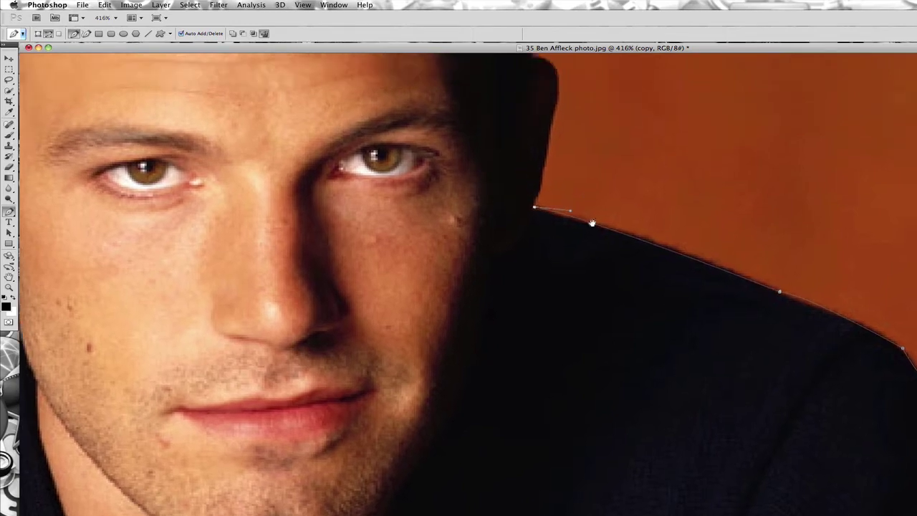
pyautogui.scroll(10, 592, 224)
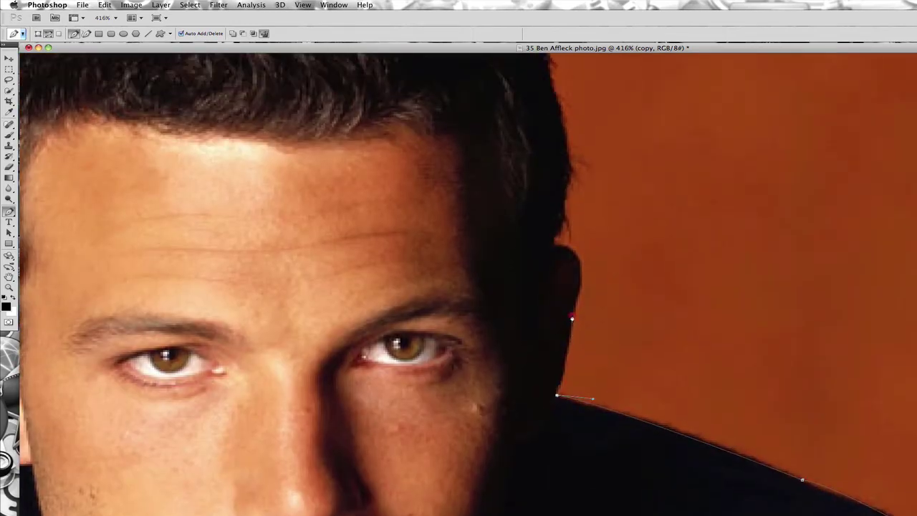
pyautogui.moveTo(572, 317); pyautogui.dragTo(586, 279)
pyautogui.moveTo(555, 245); pyautogui.dragTo(525, 246)
pyautogui.press('BackSpace')
pyautogui.press('BackSpace')
pyautogui.press('super+z')
pyautogui.press('BackSpace')
pyautogui.press('super+z')
# Trace the path around the top of the shadowed ear to the hairline, redoing the last anchor as a curve
pyautogui.click(581, 286)
pyautogui.click(555, 248)
pyautogui.moveTo(554, 248); pyautogui.dragTo(523, 245)
pyautogui.scroll(5, 667, 351)
pyautogui.hscroll(-3, 667, 352)
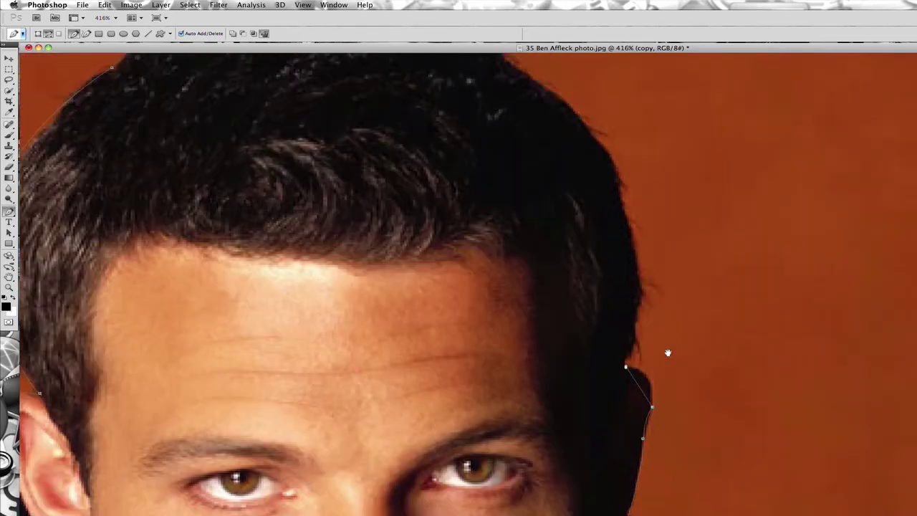
pyautogui.press('super+z')
pyautogui.moveTo(636, 380)
pyautogui.mouseDown()
pyautogui.moveTo(600, 382)
pyautogui.moveTo(625, 384)
pyautogui.mouseUp()
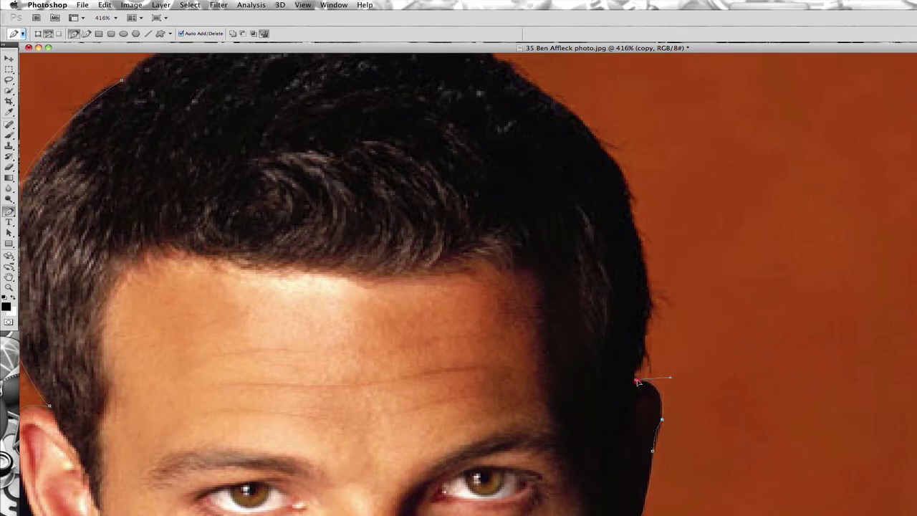
# Trace the side of the hair above the shadowed ear with curved anchor points, removing their outgoing handles
pyautogui.moveTo(647, 352); pyautogui.dragTo(638, 385)
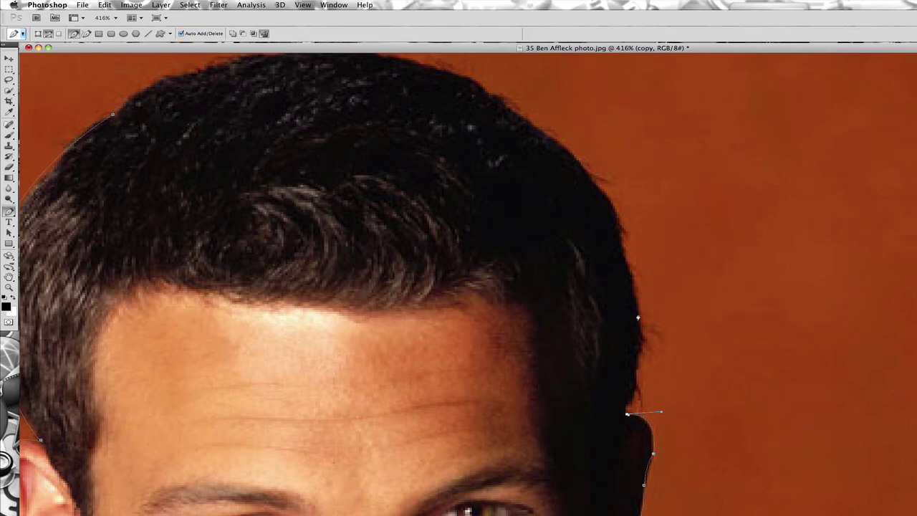
pyautogui.moveTo(638, 313); pyautogui.dragTo(628, 280)
pyautogui.keyDown('alt'); pyautogui.click(638, 313); pyautogui.keyUp('alt')
pyautogui.click(625, 261)
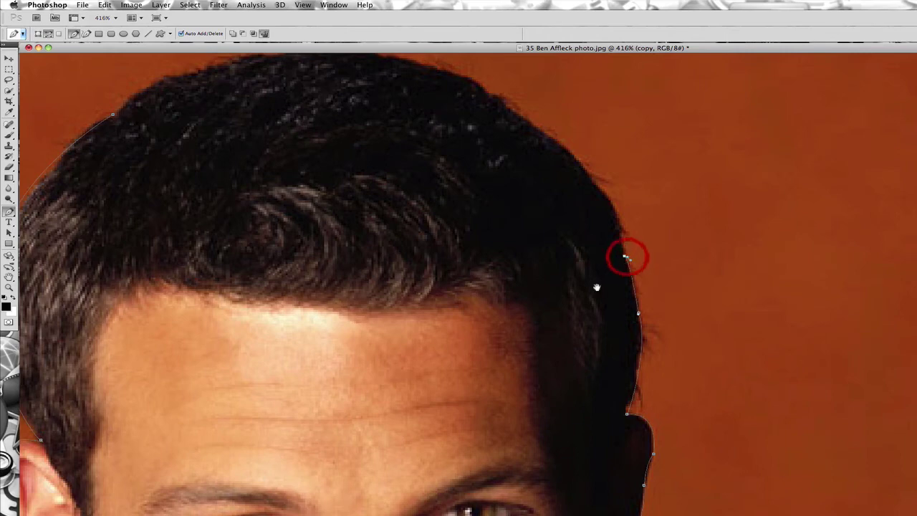
pyautogui.scroll(5, 629, 257)
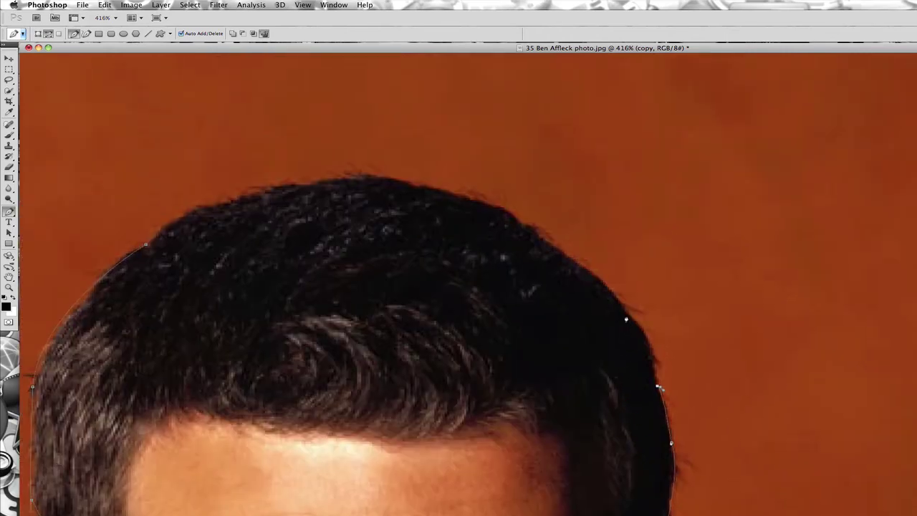
pyautogui.moveTo(626, 315); pyautogui.dragTo(707, 447)
pyautogui.keyDown('alt'); pyautogui.click(626, 315); pyautogui.keyUp('alt')
pyautogui.click(705, 446)
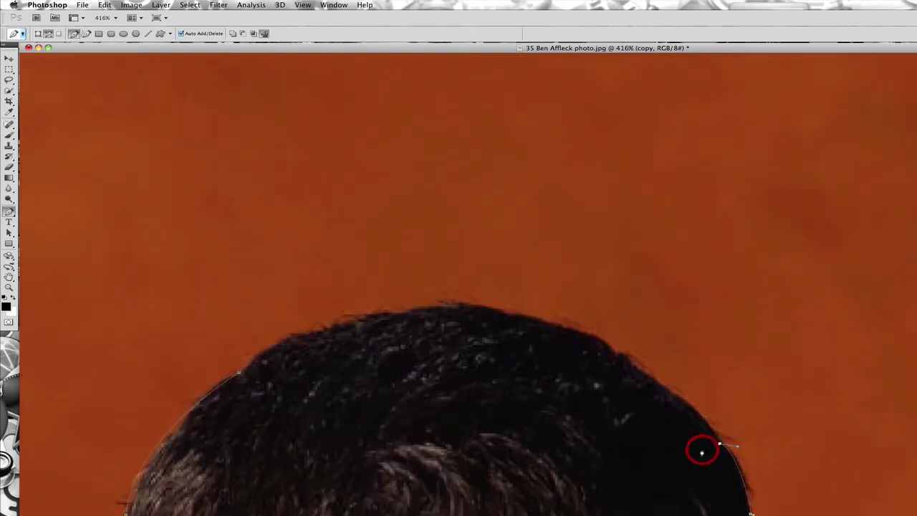
# Follow the hair outline across the top of the head with three curved anchor points, removing each outgoing handle
pyautogui.moveTo(632, 367); pyautogui.dragTo(604, 352)
pyautogui.keyDown('alt'); pyautogui.click(636, 369); pyautogui.keyUp('alt')
pyautogui.moveTo(521, 315); pyautogui.dragTo(486, 317)
pyautogui.keyDown('alt'); pyautogui.click(521, 315); pyautogui.keyUp('alt')
pyautogui.moveTo(408, 308); pyautogui.dragTo(365, 322)
pyautogui.keyDown('alt'); pyautogui.click(408, 309); pyautogui.keyUp('alt')
# Extend the path down the remaining hair outline with two curved anchor points, ending close to the path's starting anchor
pyautogui.hscroll(-5, 410, 309)
pyautogui.scroll(-3, 410, 310)
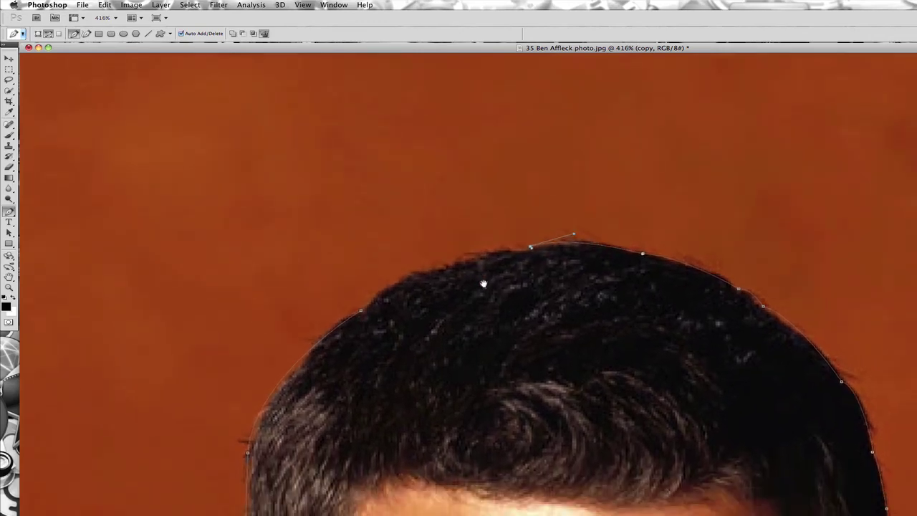
pyautogui.moveTo(450, 268)
pyautogui.mouseDown()
pyautogui.moveTo(428, 280)
pyautogui.moveTo(439, 273)
pyautogui.mouseUp()
pyautogui.moveTo(378, 293); pyautogui.dragTo(362, 313)
# Close the pen path on its starting anchor at the edge of the hair
pyautogui.moveTo(501, 303)
pyautogui.mouseDown()
pyautogui.moveTo(541, 265)
pyautogui.moveTo(540, 291)
pyautogui.mouseUp()
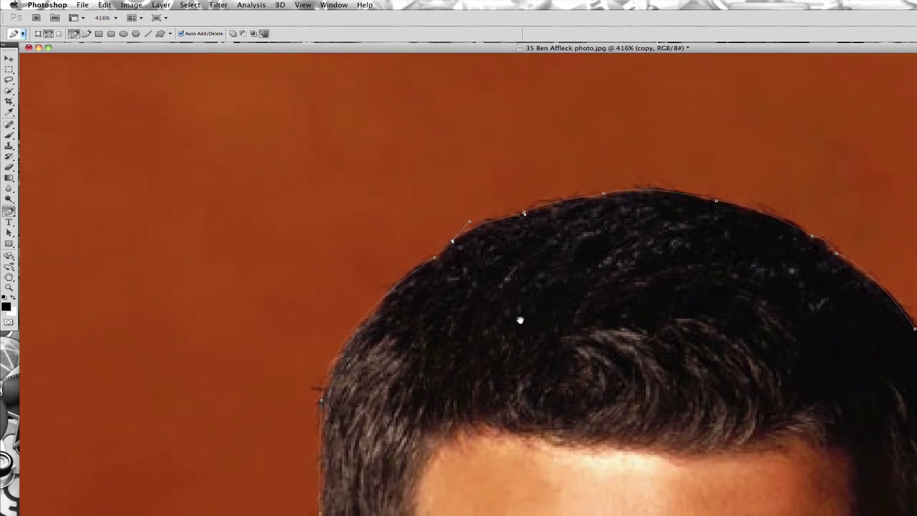
pyautogui.moveTo(522, 322); pyautogui.dragTo(536, 313)
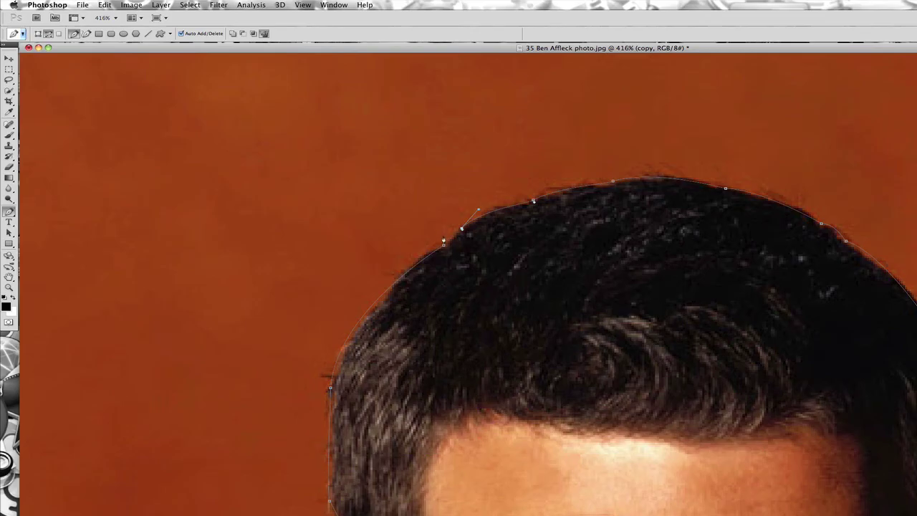
pyautogui.press('z')
pyautogui.moveTo(441, 239); pyautogui.dragTo(448, 241)
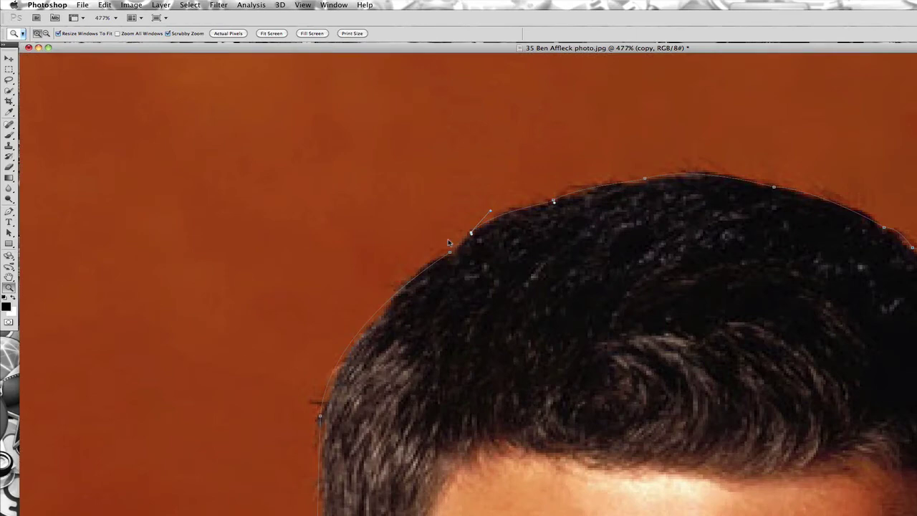
pyautogui.press('p')
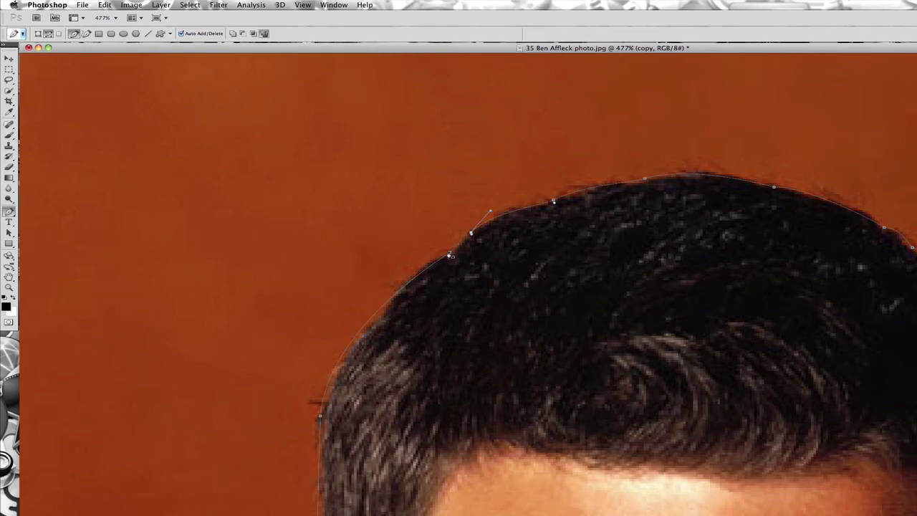
pyautogui.click(449, 253)
pyautogui.press('super+0')
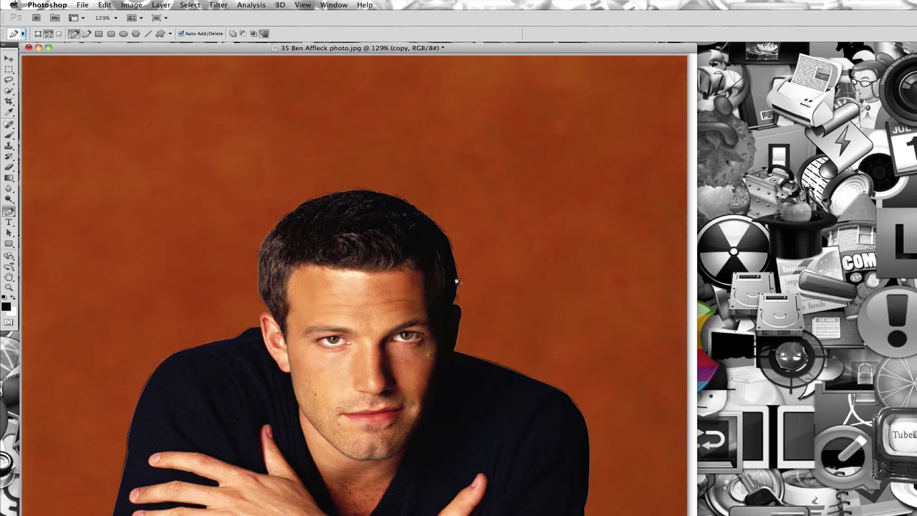
# Convert the closed pen path around the man into a selection
pyautogui.rightClick(456, 279)
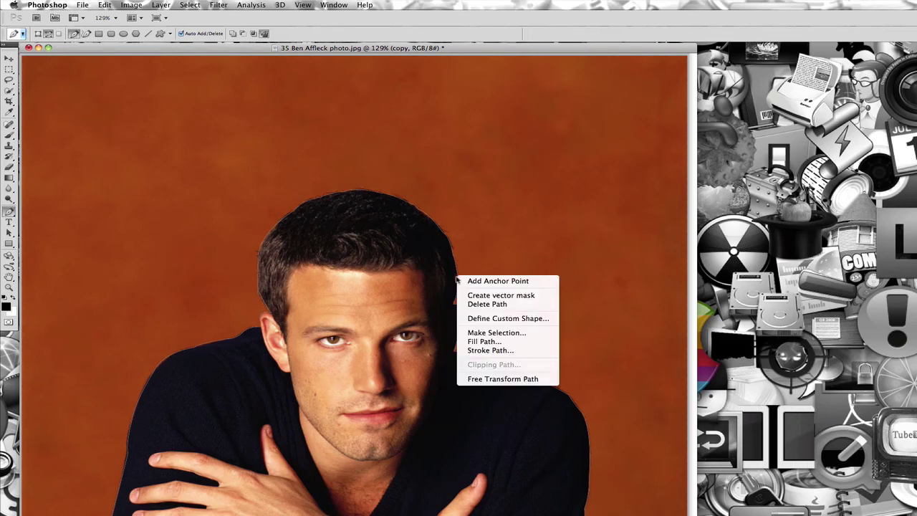
pyautogui.click(505, 334)
pyautogui.click(718, 289)
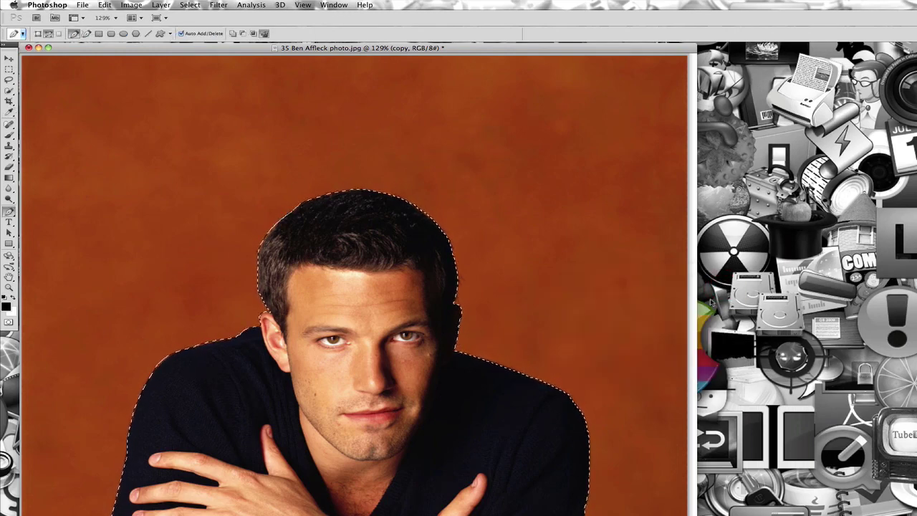
# Reposition the photo window and undo the deletion of the man inside the selection
pyautogui.moveTo(544, 47); pyautogui.dragTo(734, 45)
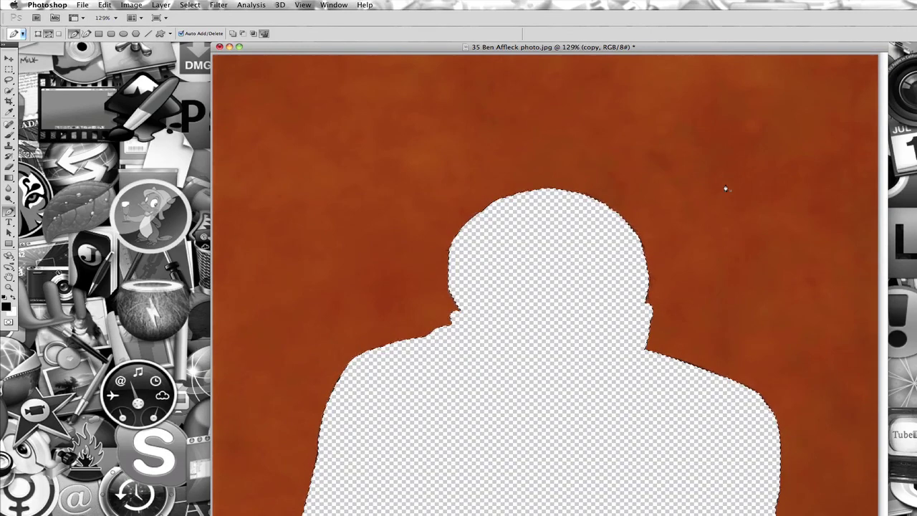
pyautogui.hotkey('ctrl', 'z')
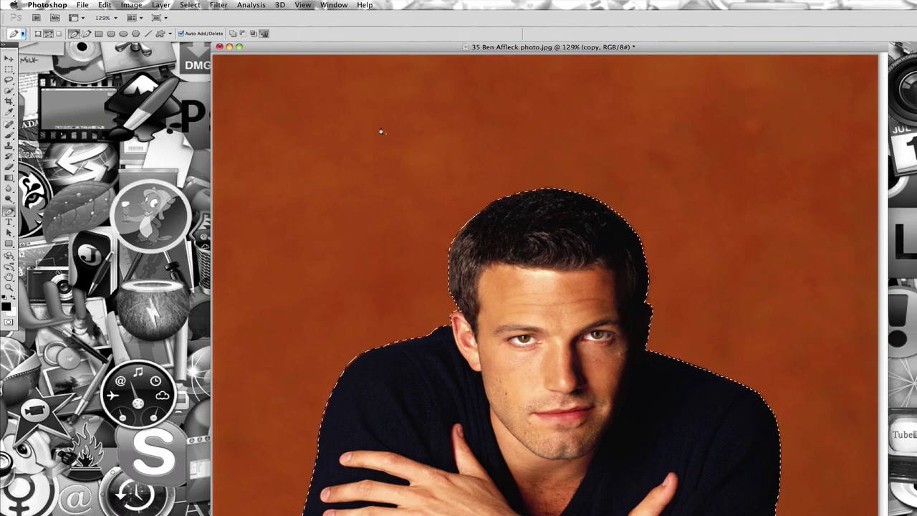
# Invert the selection and delete the orange background around the man, clearing the selection when done
pyautogui.click(190, 6)
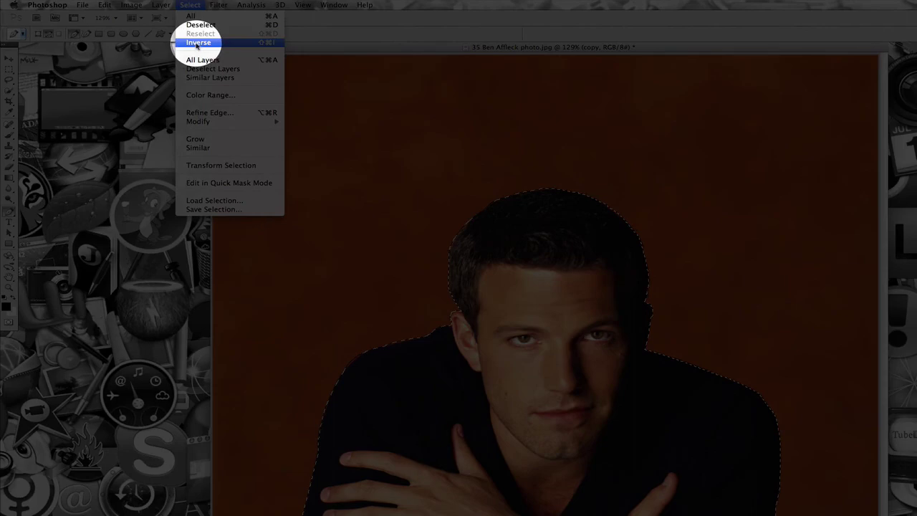
pyautogui.click(197, 43)
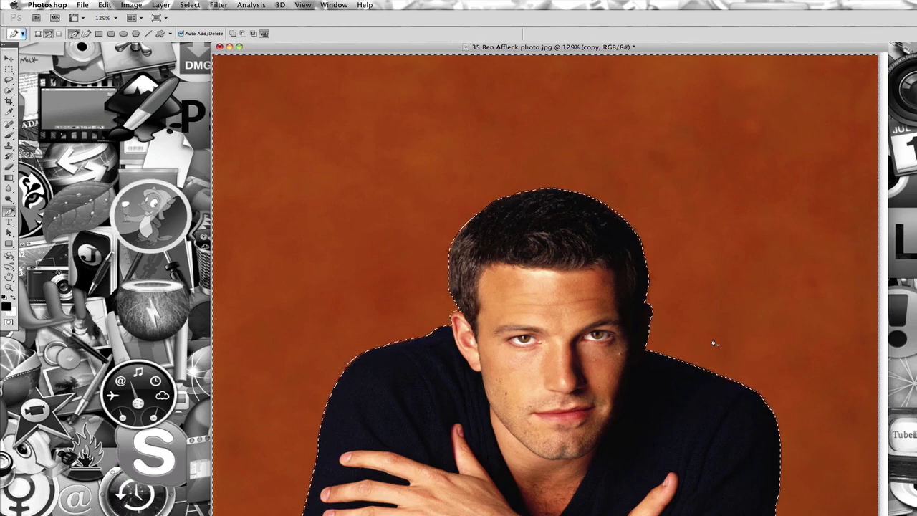
pyautogui.press('Delete')
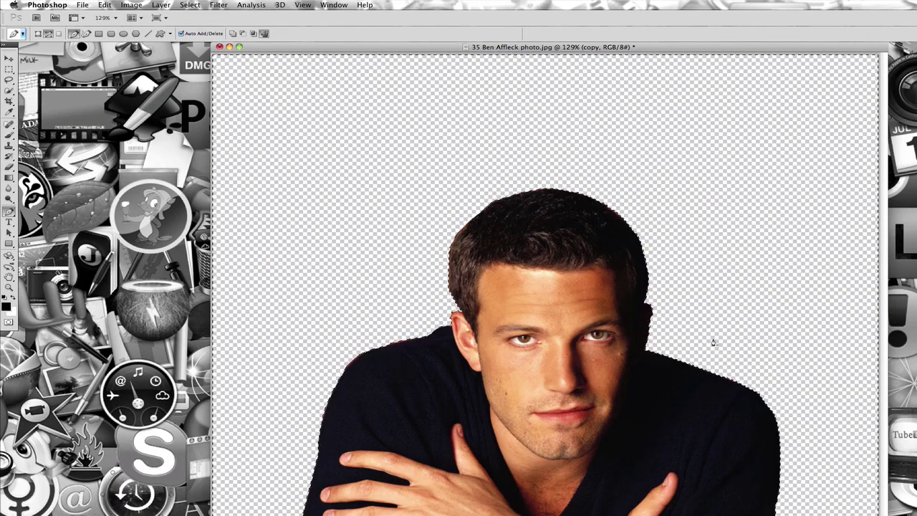
pyautogui.press('super+d')
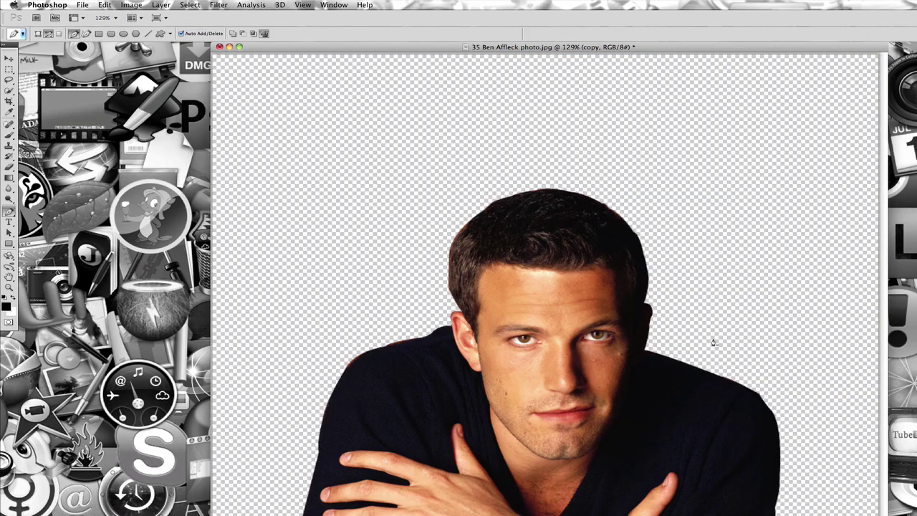